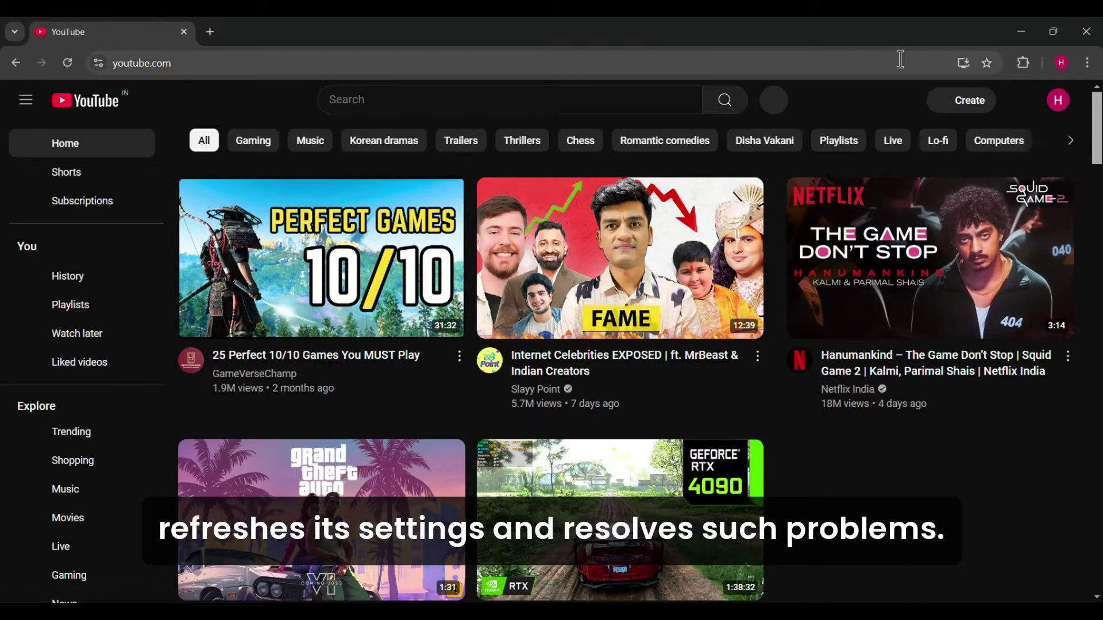
Pin AdBlock to the toolbar and pause its ad blocking on youtube.com
{"action": "left_click", "coordinate": [1024, 63]}
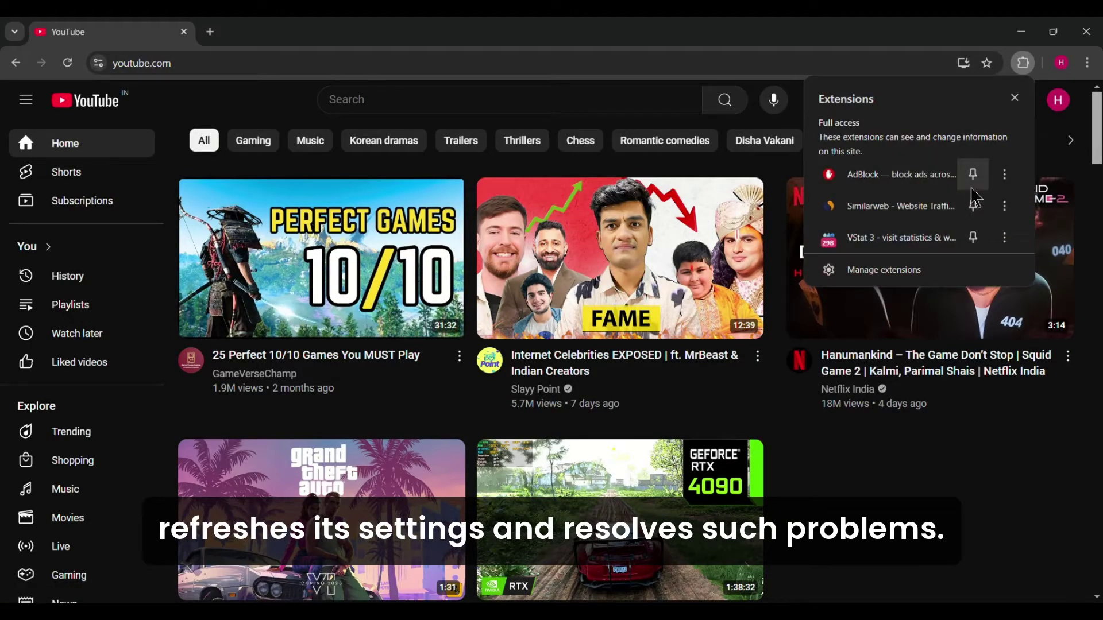
{"action": "left_click", "coordinate": [1003, 175]}
{"action": "left_click", "coordinate": [870, 267]}
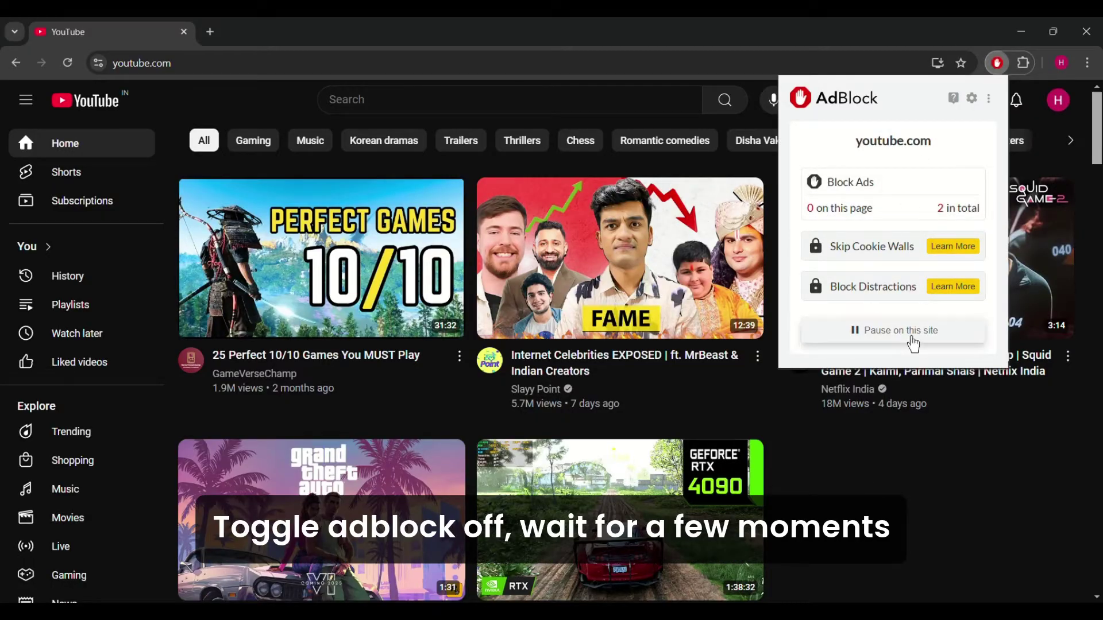
{"action": "left_click", "coordinate": [896, 330]}
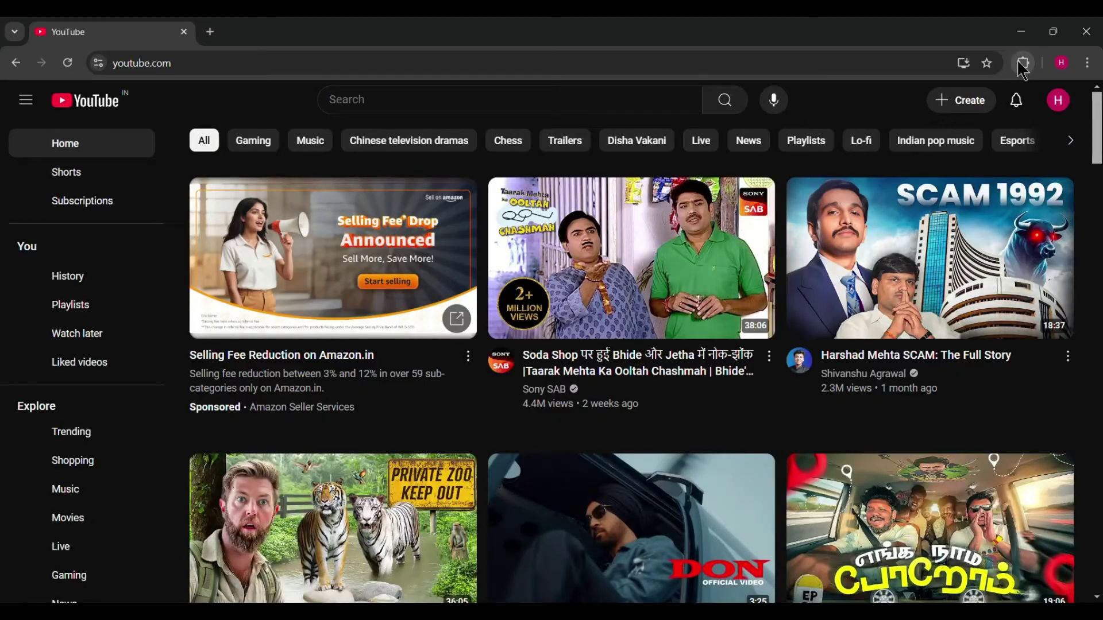
Unpause AdBlock so ads are blocked on youtube.com again
{"action": "left_click", "coordinate": [1023, 63]}
{"action": "left_click", "coordinate": [901, 175]}
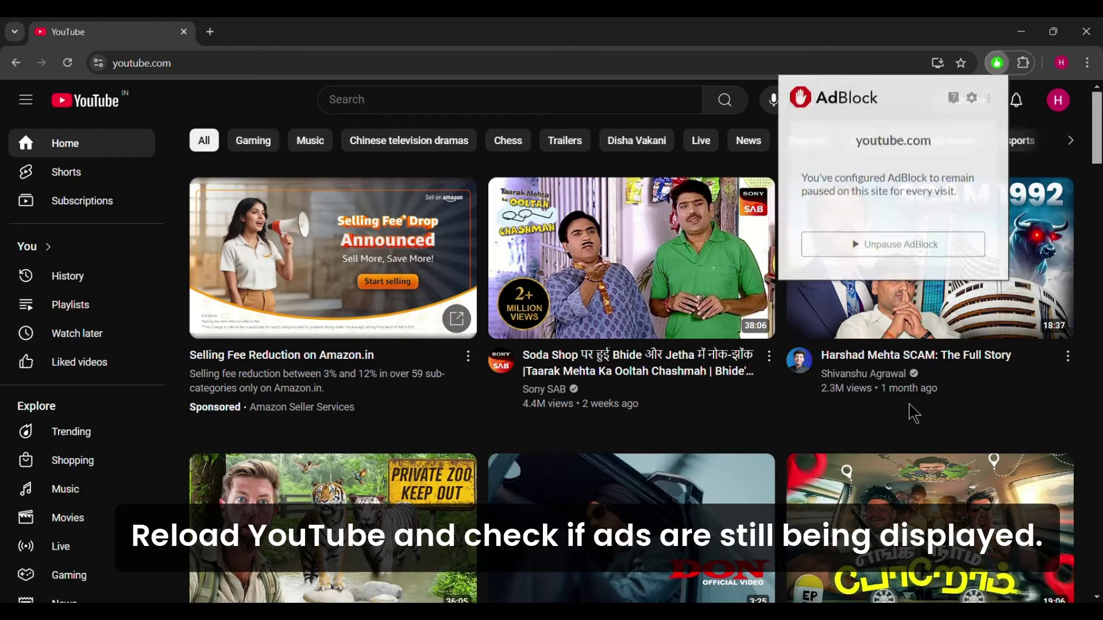
{"action": "left_click", "coordinate": [904, 250]}
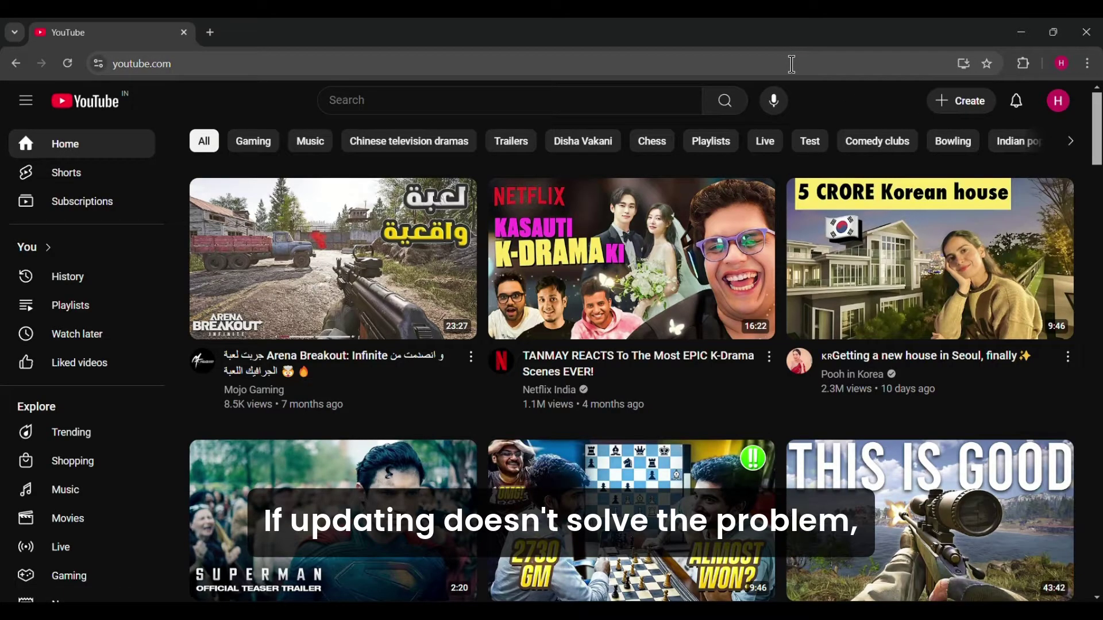
Remove the AdBlock extension from Chrome and confirm the removal
{"action": "left_click", "coordinate": [1023, 62]}
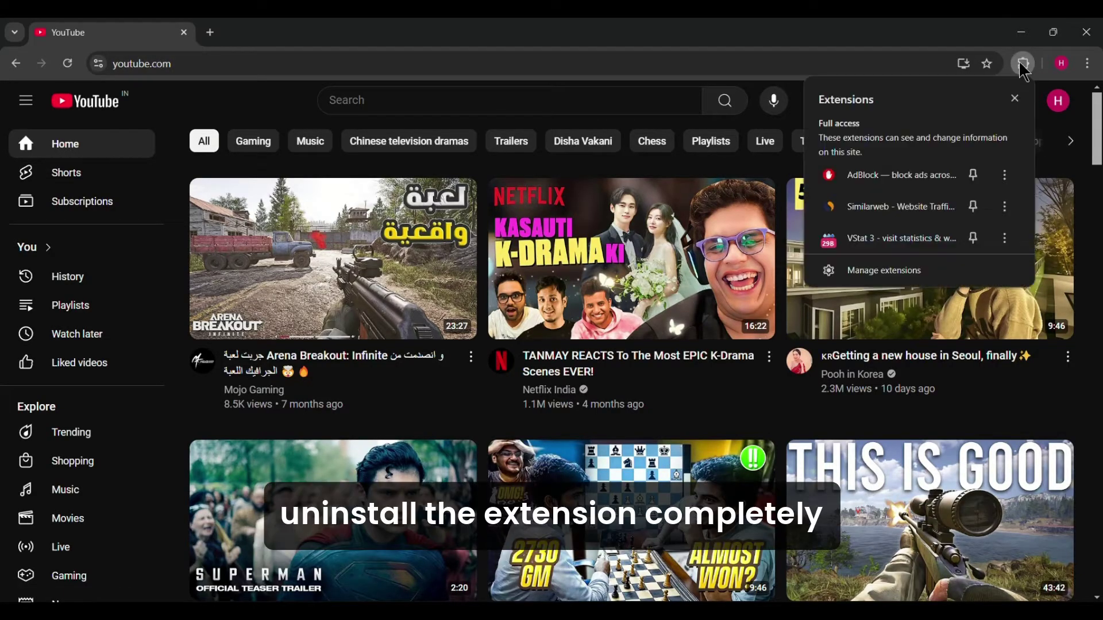
{"action": "left_click", "coordinate": [1006, 175]}
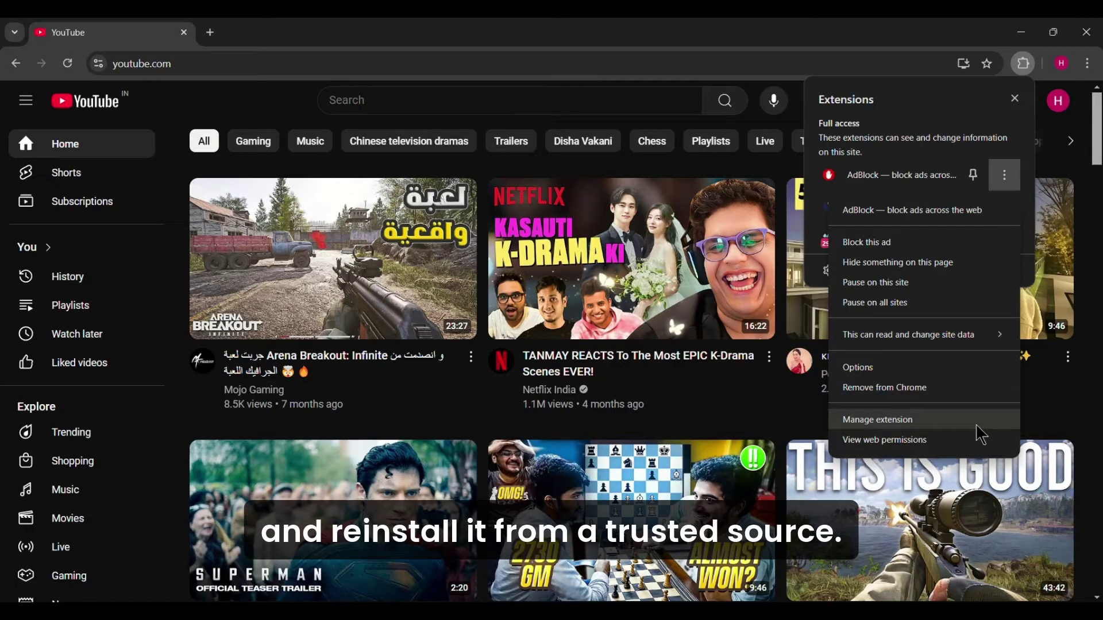
{"action": "left_click", "coordinate": [988, 387]}
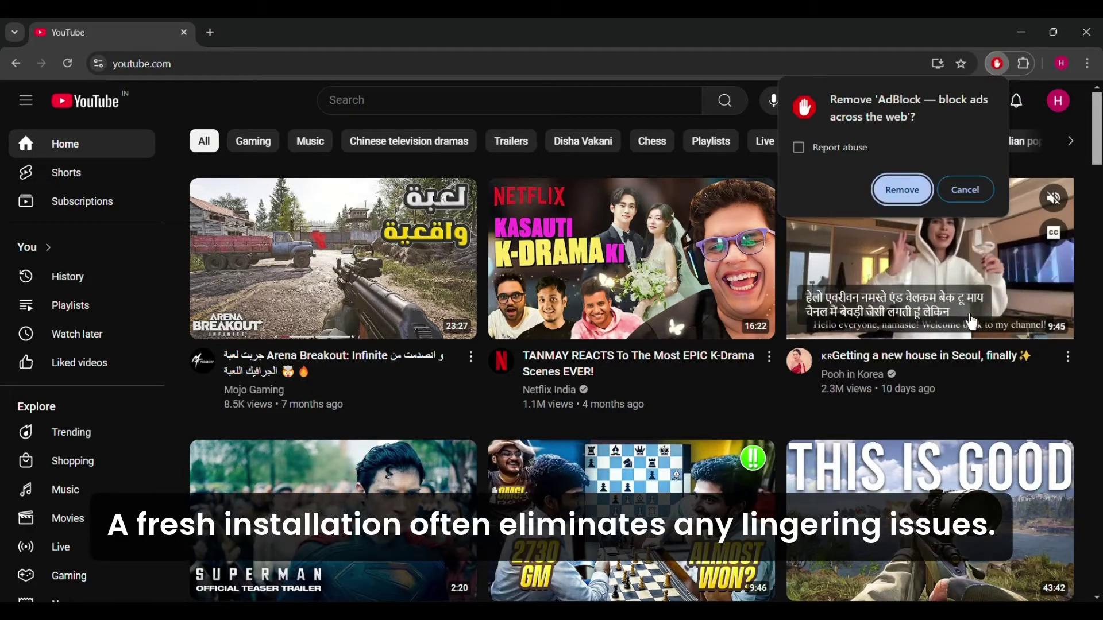
{"action": "left_click", "coordinate": [902, 190]}
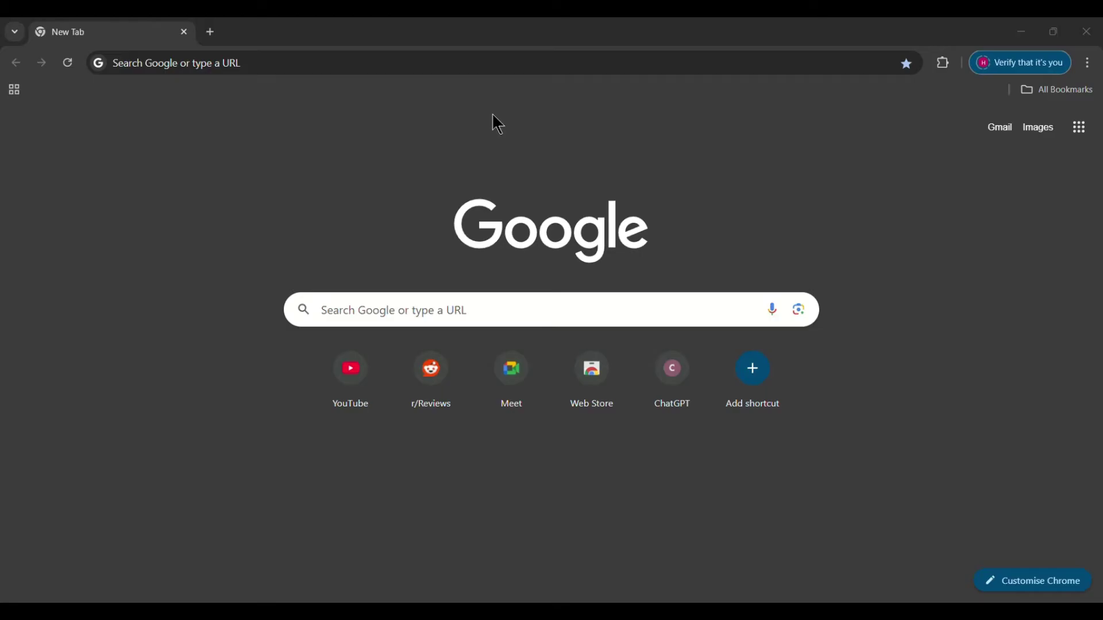
Open Delete browsing data under Settings > Privacy and security
{"action": "left_click", "coordinate": [1087, 63]}
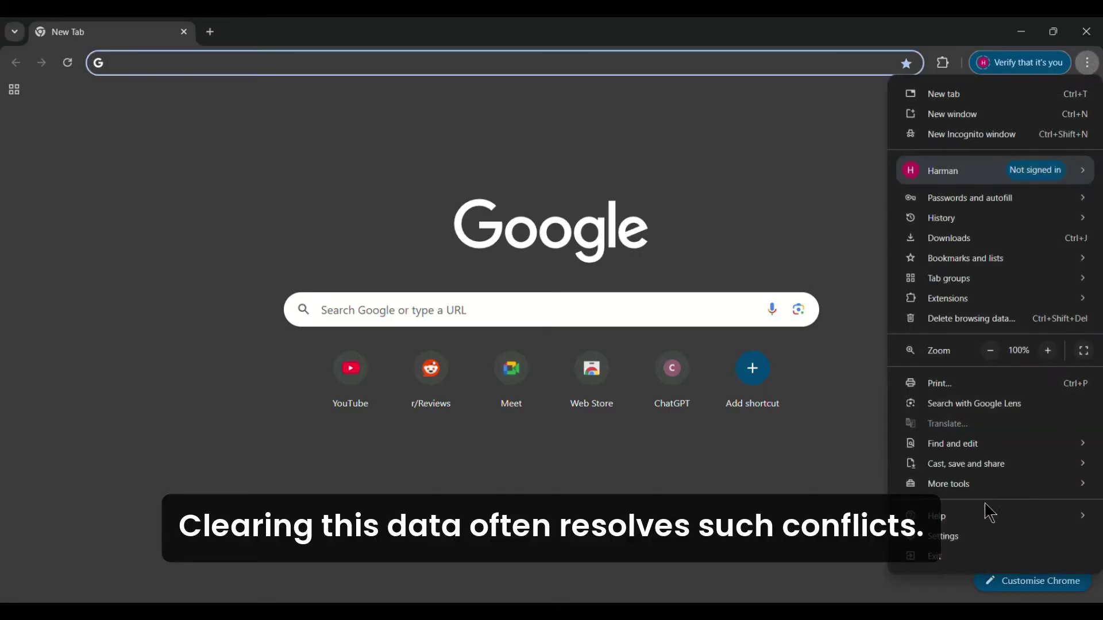
{"action": "left_click", "coordinate": [984, 544]}
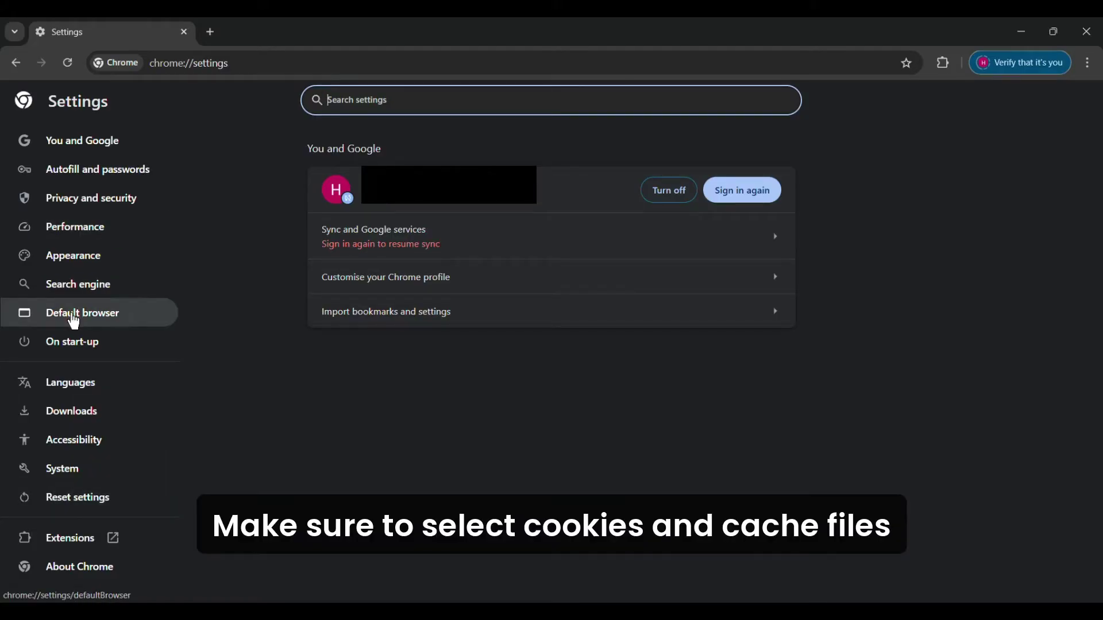
{"action": "left_click", "coordinate": [82, 197]}
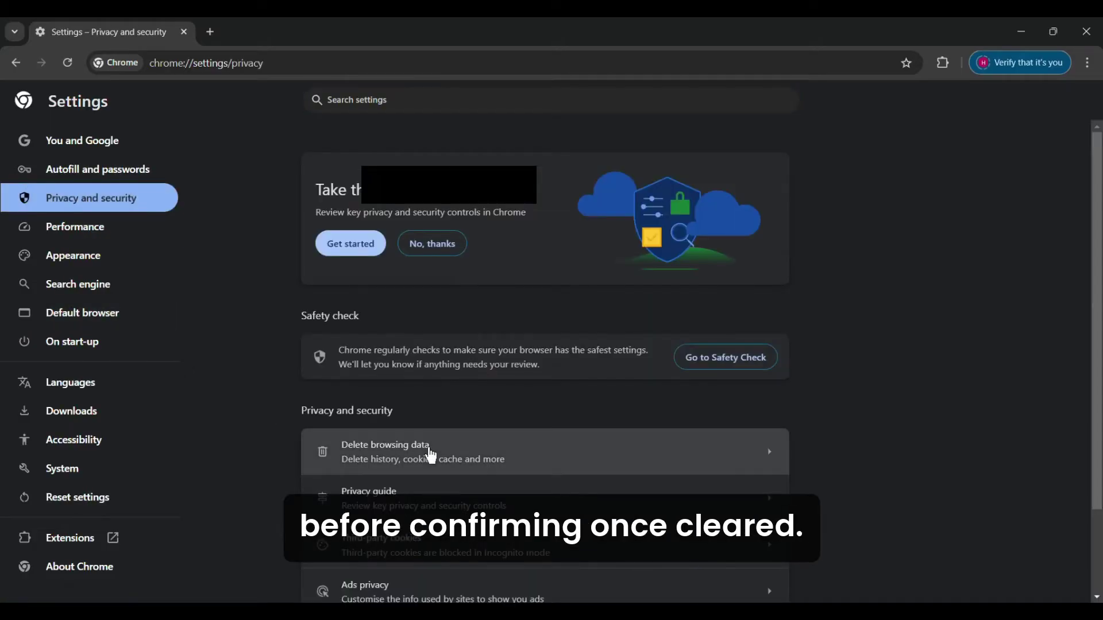
{"action": "left_click", "coordinate": [430, 455]}
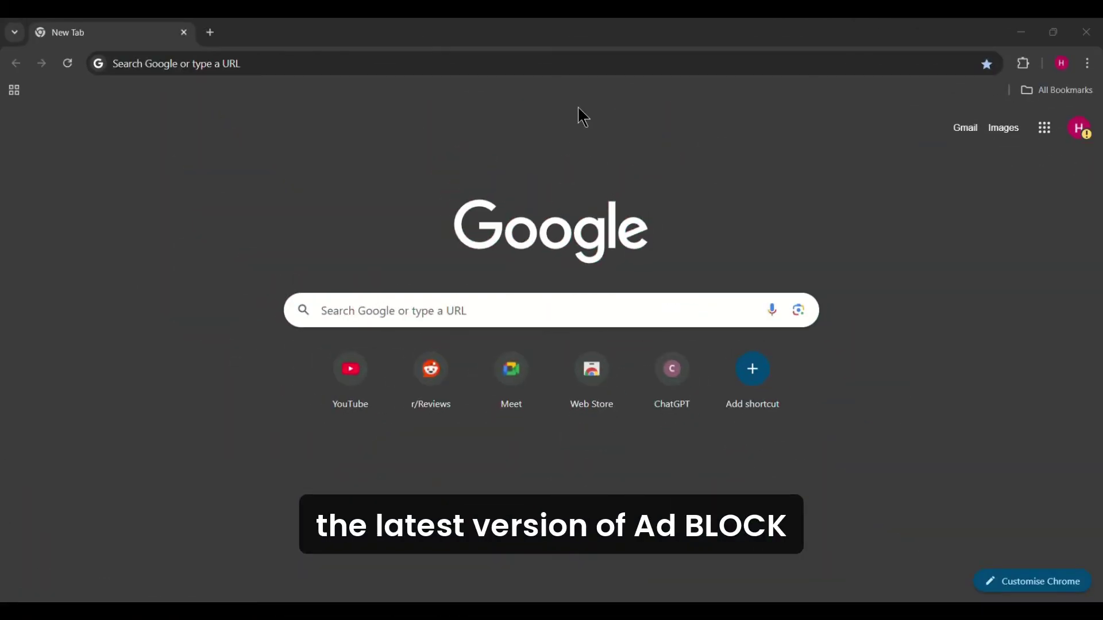
Open About Google Chrome to confirm version 131.0.6778.205 is up to date
{"action": "left_click", "coordinate": [1088, 63]}
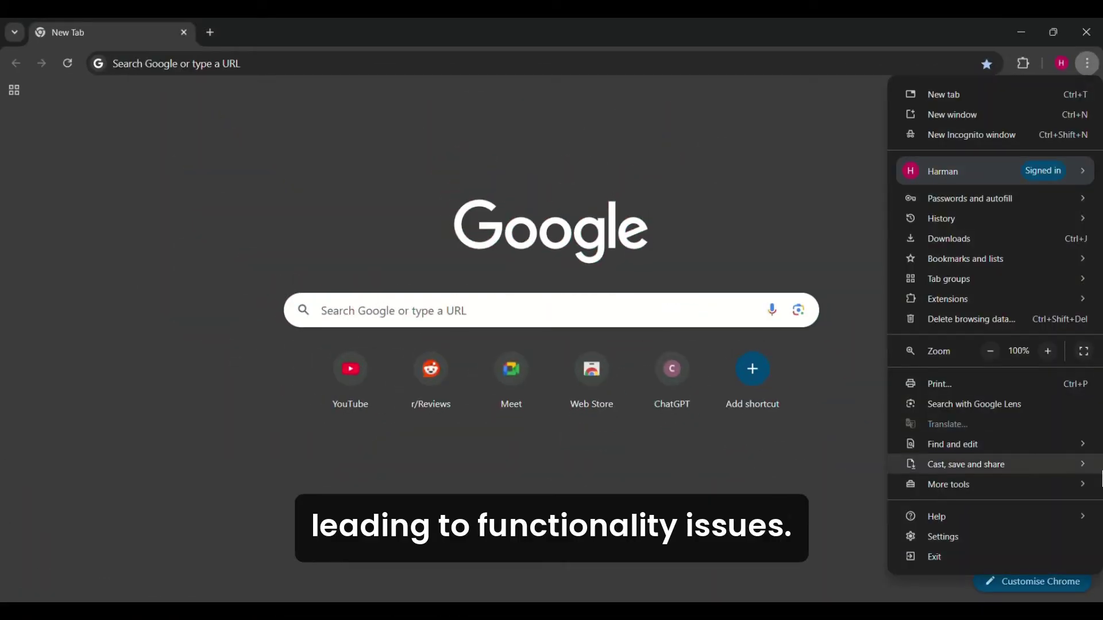
{"action": "mouse_move", "coordinate": [991, 516]}
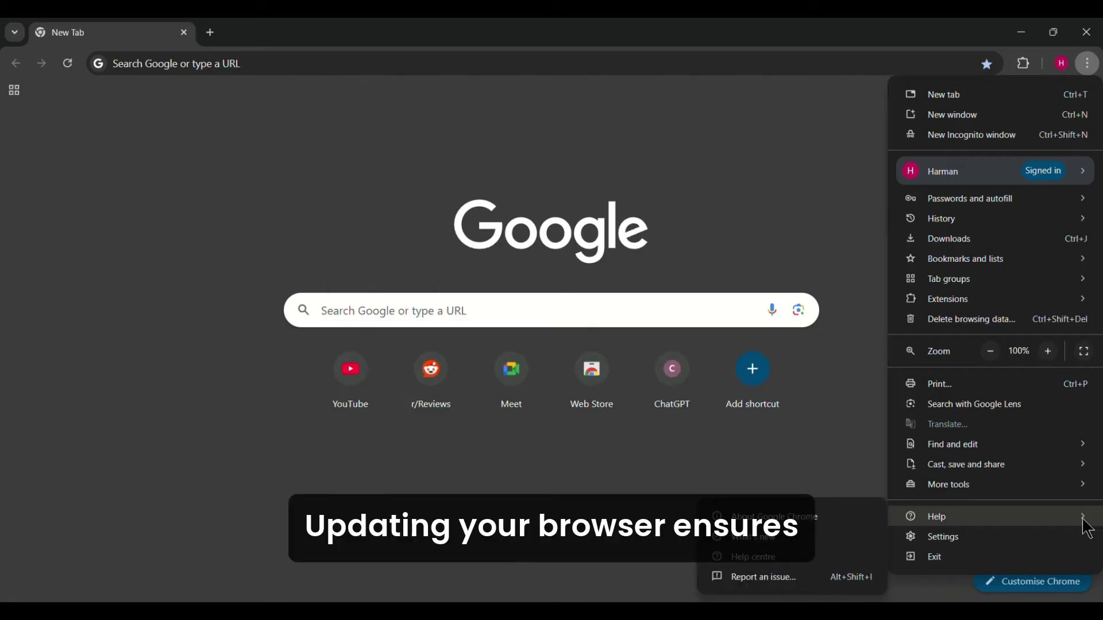
{"action": "left_click", "coordinate": [768, 516]}
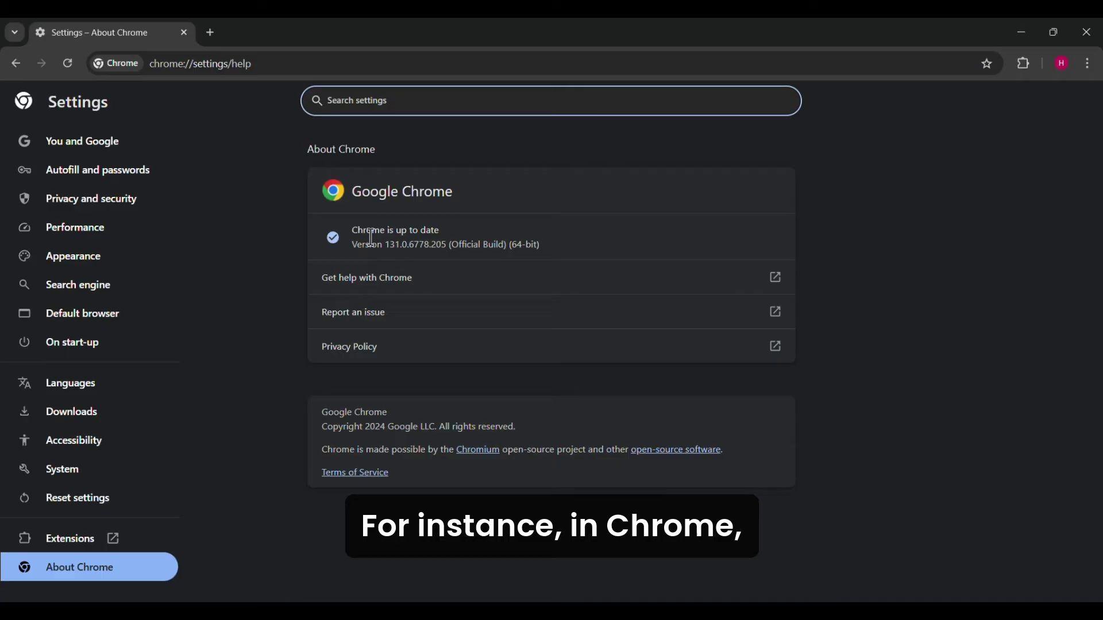
{"action": "left_click", "coordinate": [459, 228]}
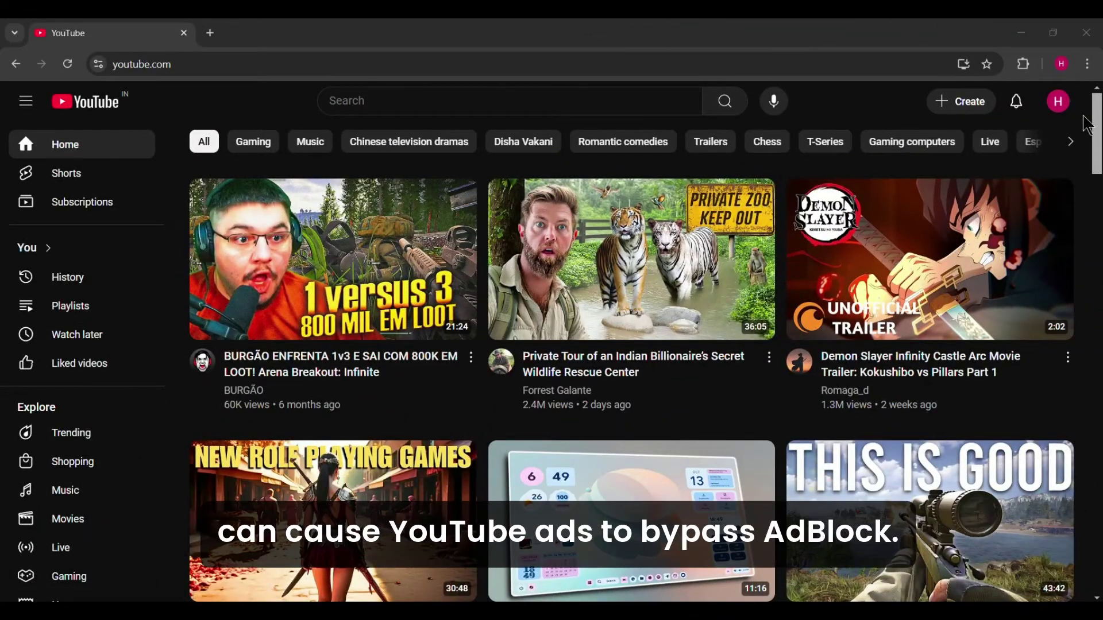
Sign out of the YouTube account from the profile avatar menu
{"action": "left_click", "coordinate": [1060, 104]}
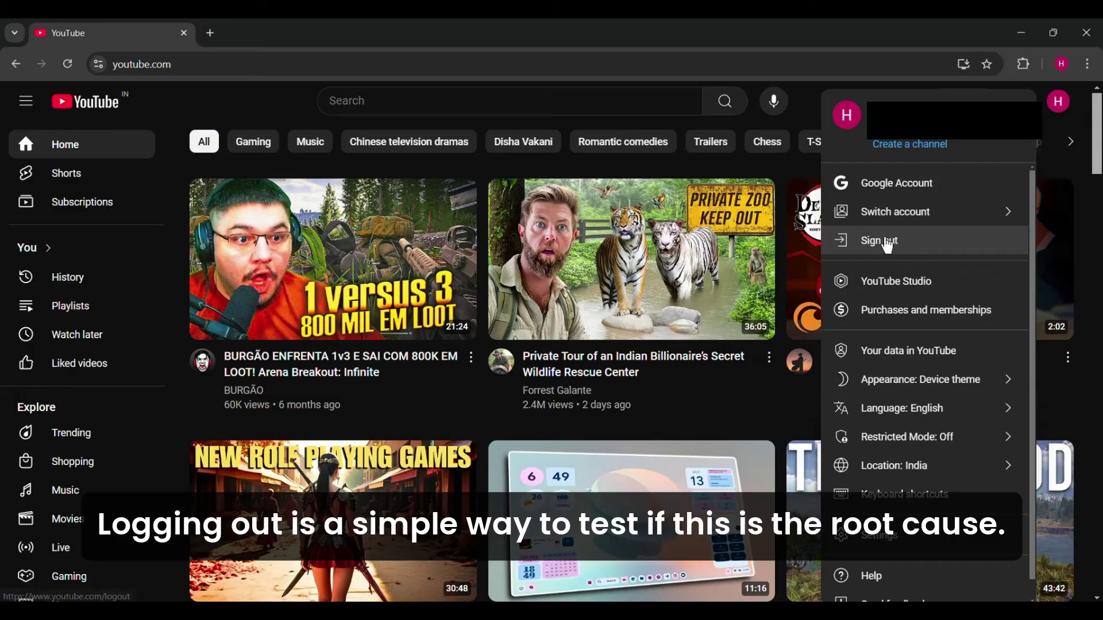
{"action": "left_click", "coordinate": [856, 249]}
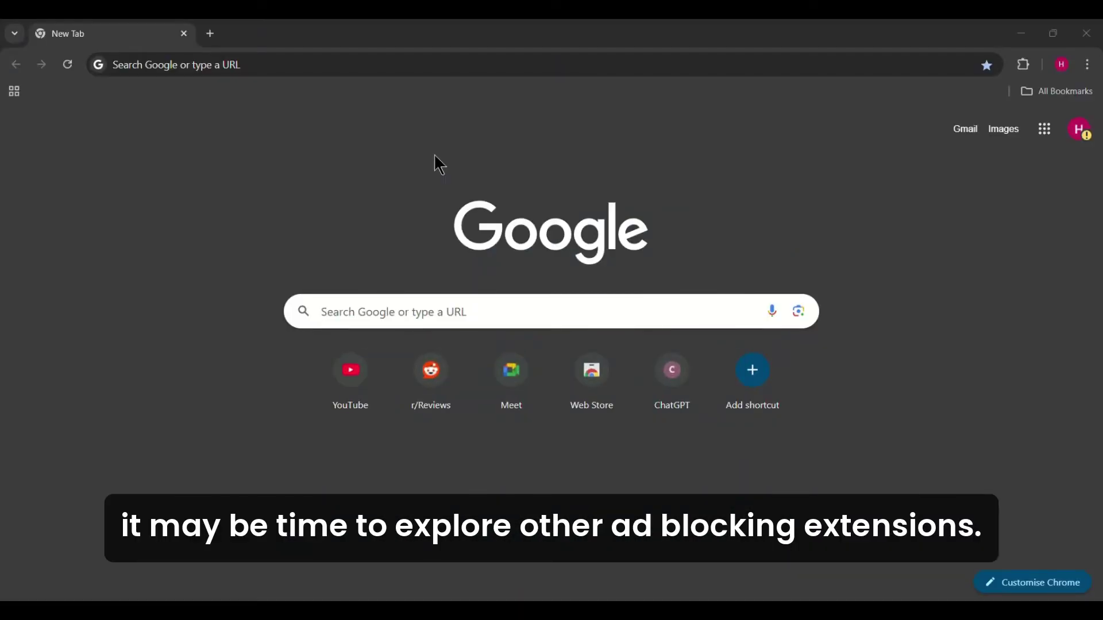
Search for the pasted 'ublock origin' and choose Add to Chrome on its Web Store page
{"action": "left_click", "coordinate": [359, 63]}
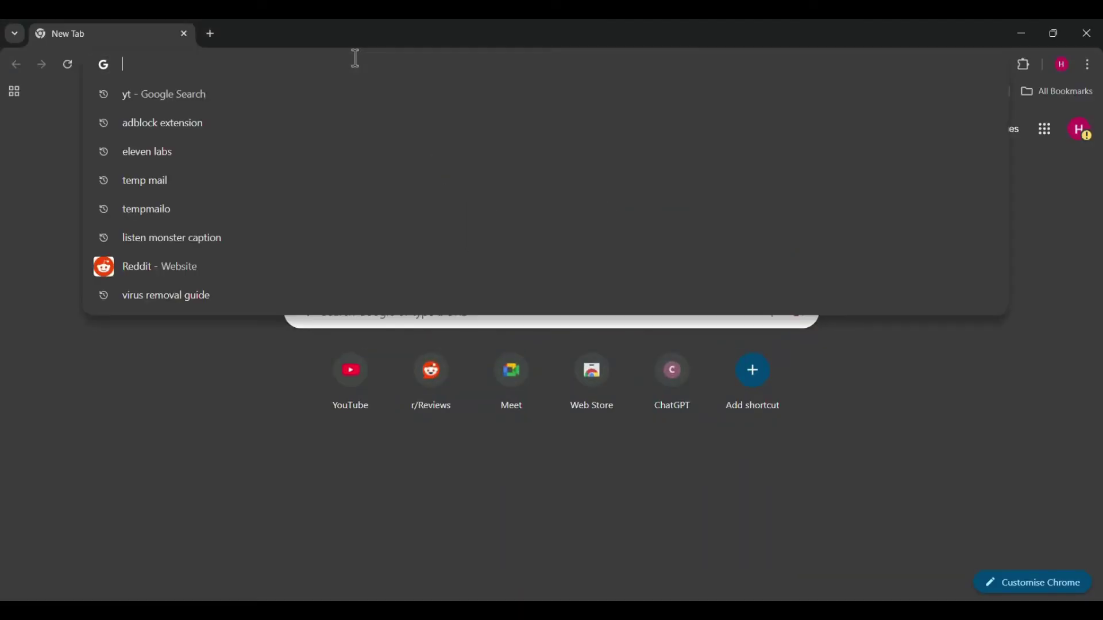
{"action": "right_click", "coordinate": [359, 64]}
{"action": "left_click", "coordinate": [400, 181]}
{"action": "key", "text": "Return"}
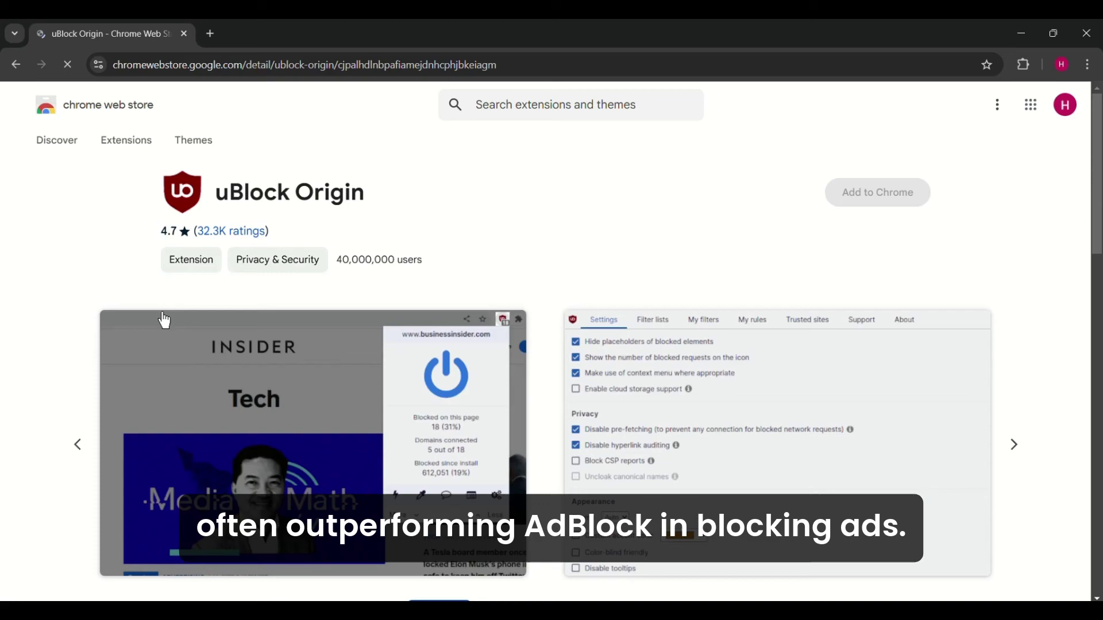
{"action": "scroll", "coordinate": [860, 293], "scroll_direction": "down", "scroll_amount": 2}
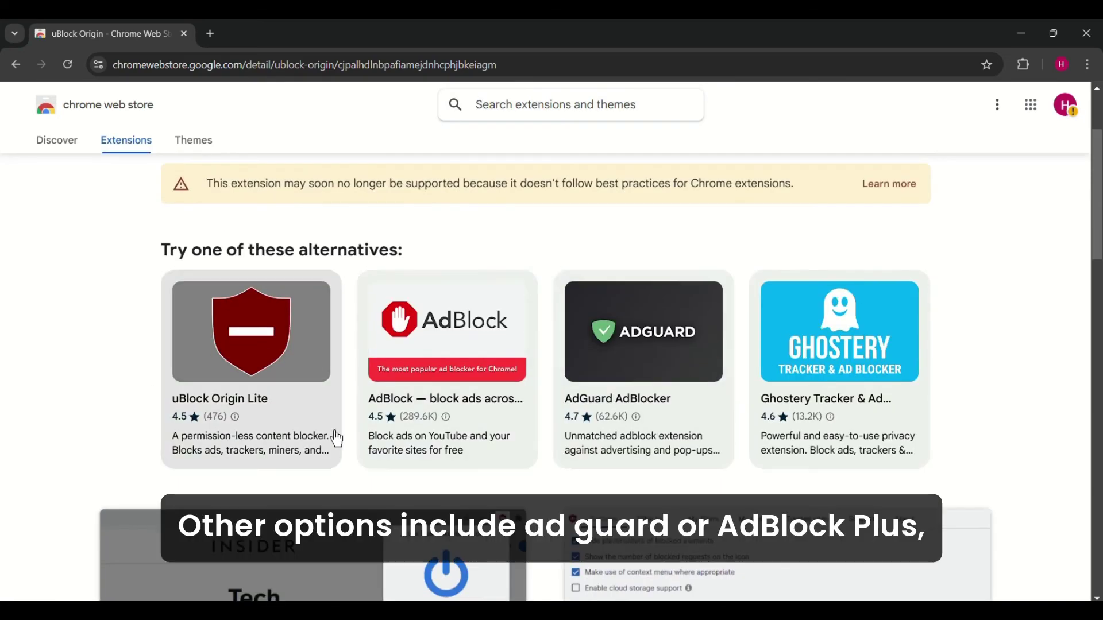
{"action": "scroll", "coordinate": [675, 363], "scroll_direction": "up", "scroll_amount": 2}
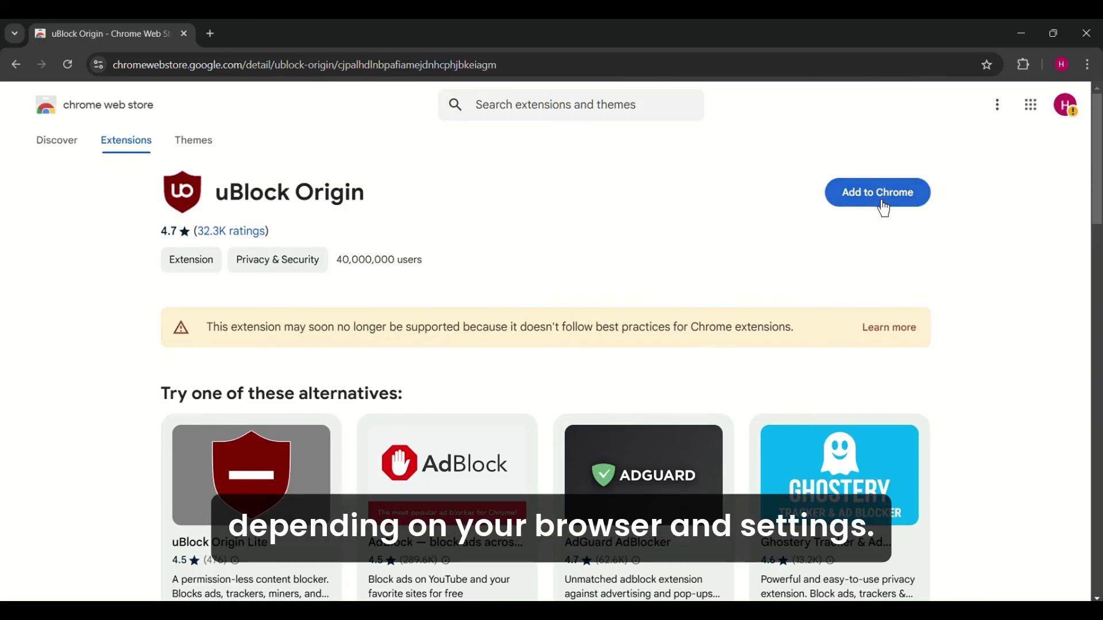
{"action": "left_click", "coordinate": [883, 205]}
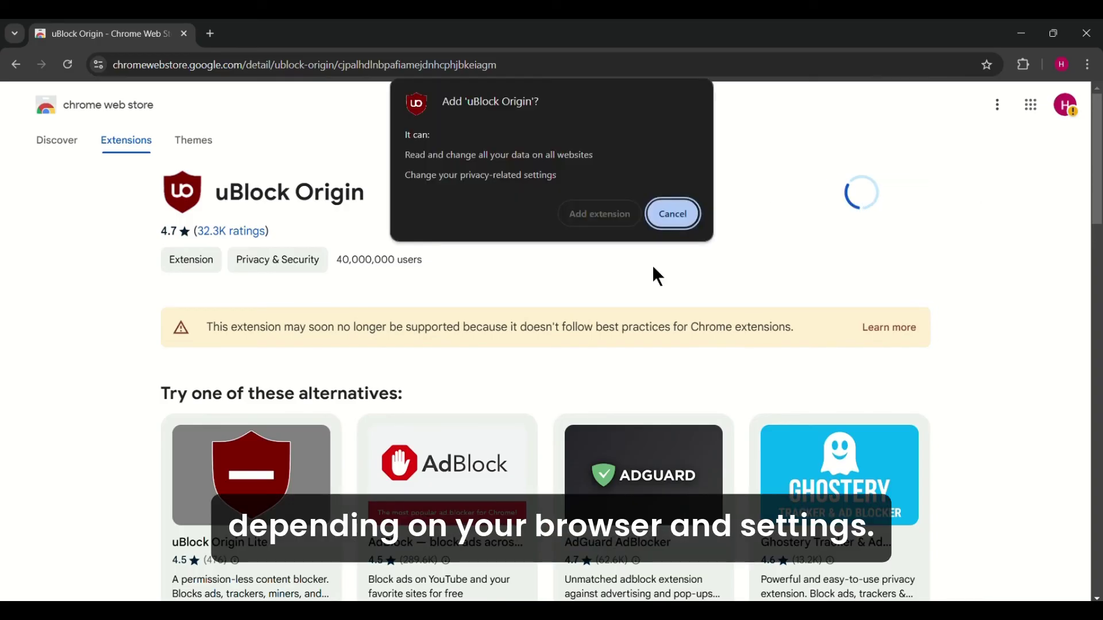